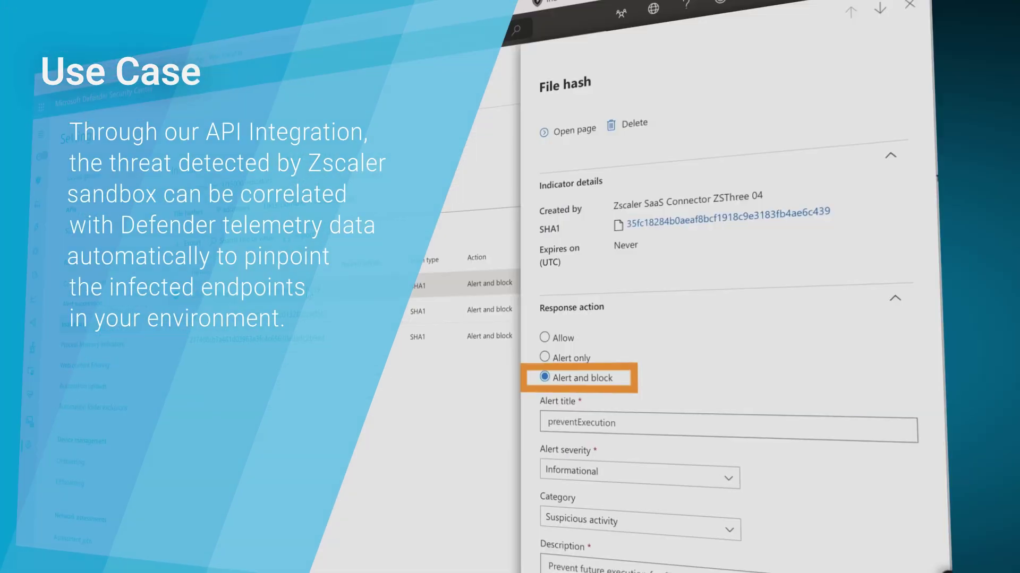
- Start authorizing the Microsoft Defender for Endpoint integration from Administration > Partner Integrations
{"action": "scroll", "coordinate": [768, 241], "scroll_direction": "down", "scroll_amount": 5}
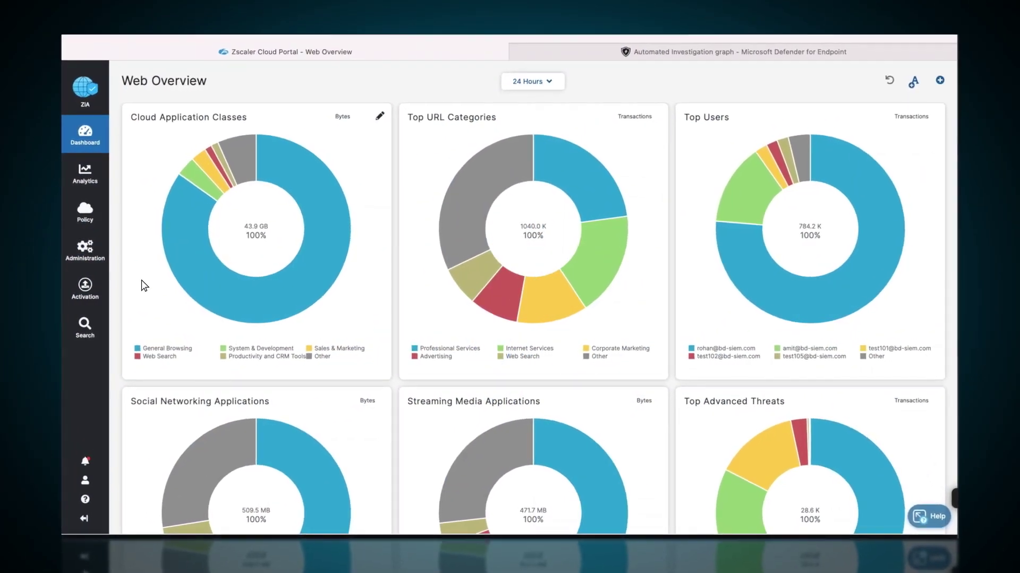
{"action": "left_click", "coordinate": [78, 246]}
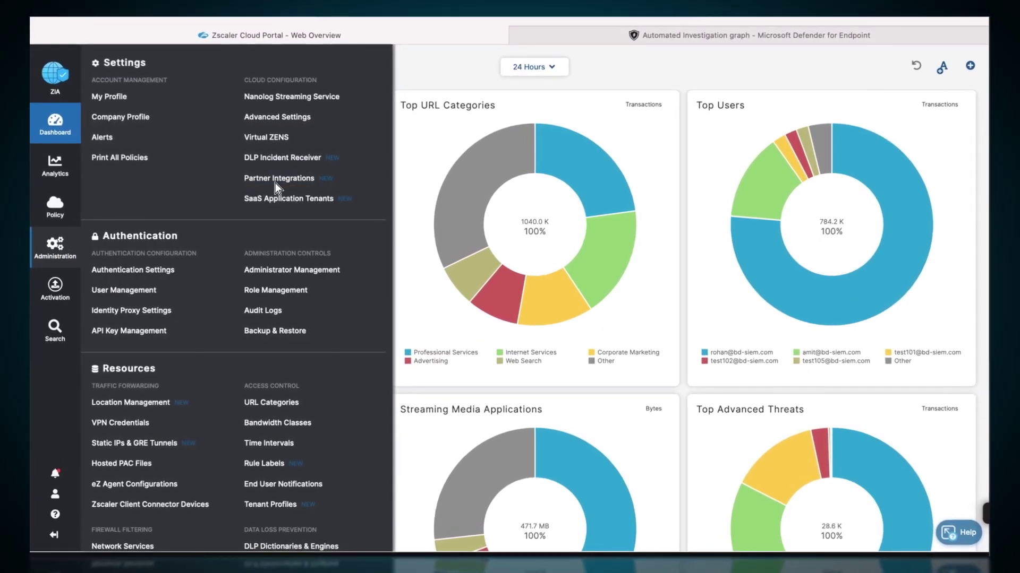
{"action": "left_click", "coordinate": [295, 178]}
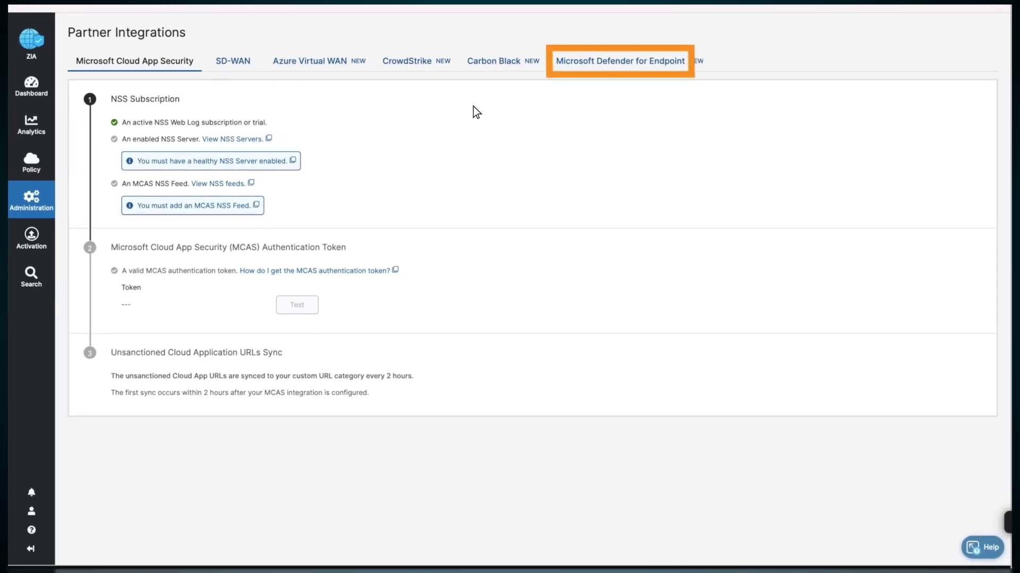
{"action": "left_click", "coordinate": [600, 61]}
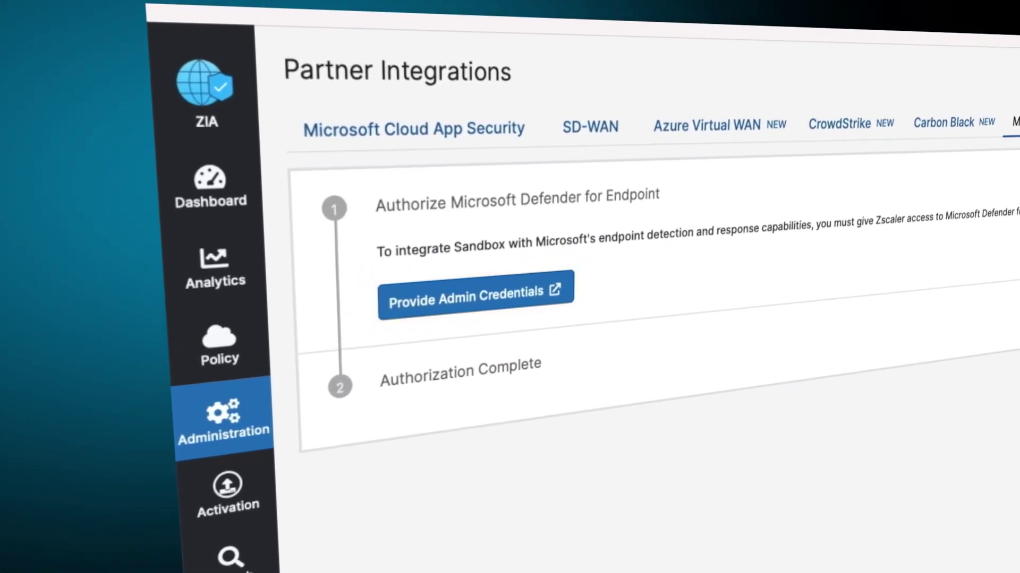
{"action": "left_click", "coordinate": [474, 300]}
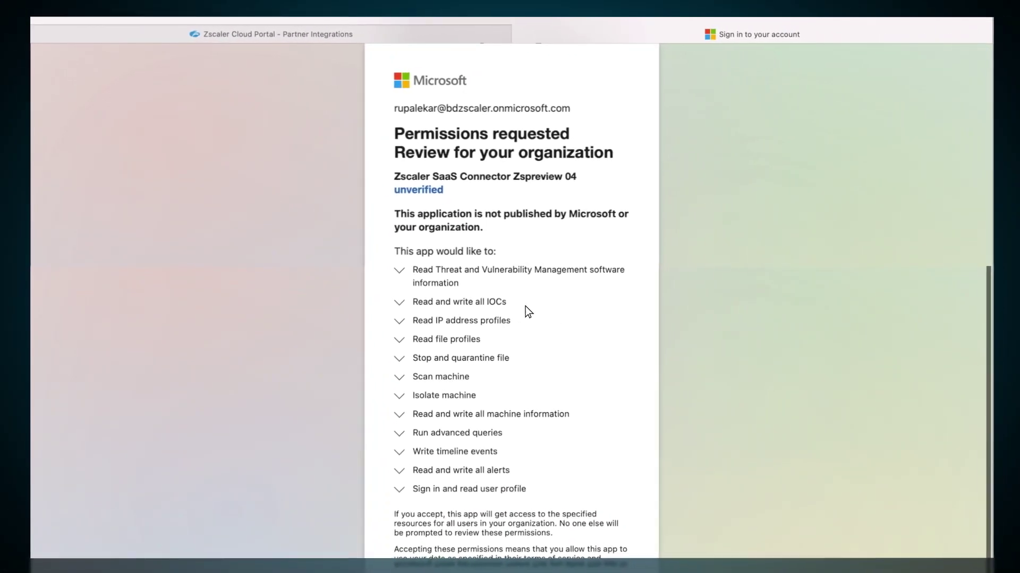
- Review and accept the Defender permissions requested by the Zscaler SaaS Connector app
{"action": "scroll", "coordinate": [611, 347], "scroll_direction": "down", "scroll_amount": 5}
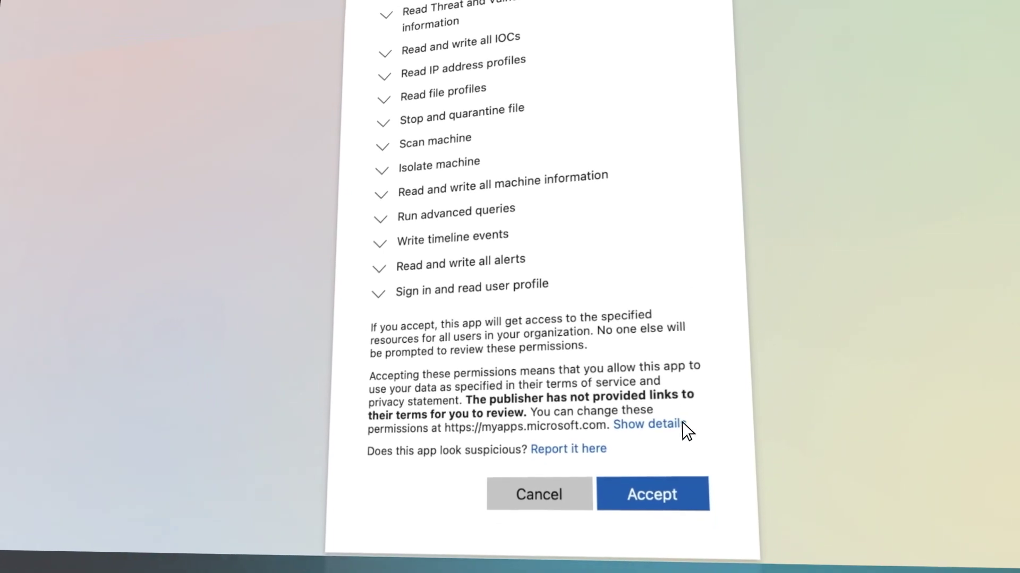
{"action": "left_click", "coordinate": [688, 502]}
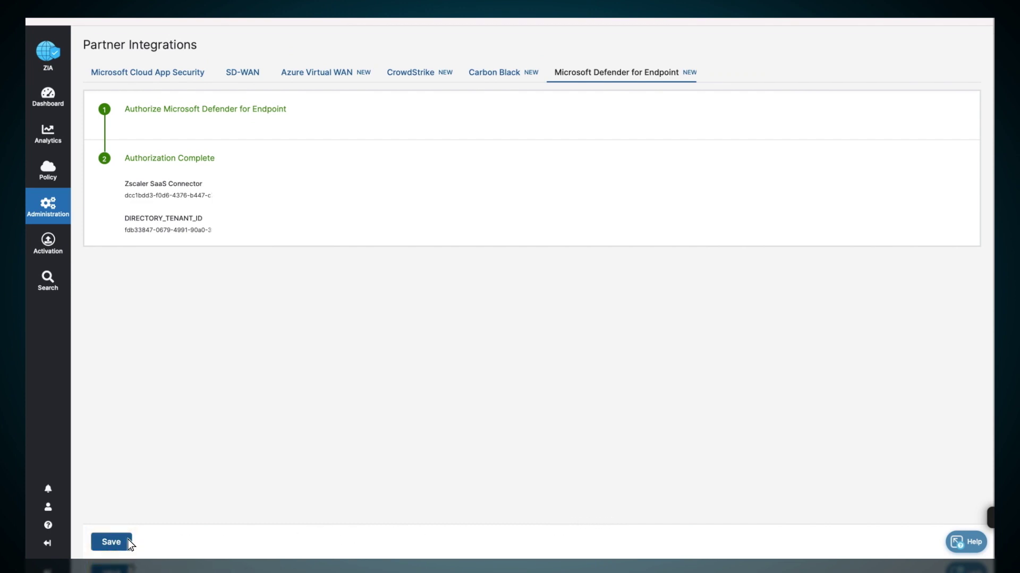
- Save the Partner Integrations page so 'All changes have been saved' appears
{"action": "left_click", "coordinate": [110, 541]}
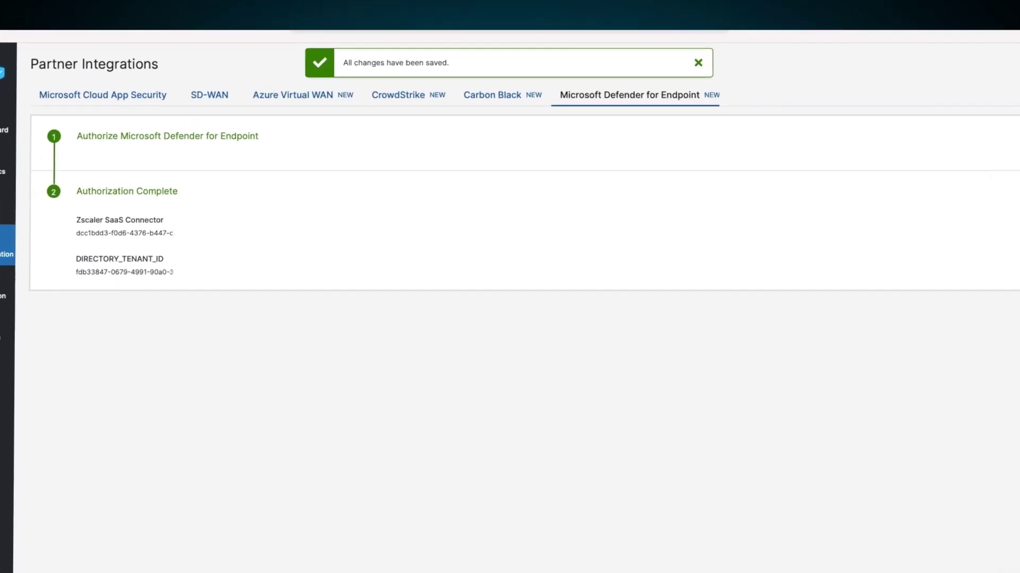
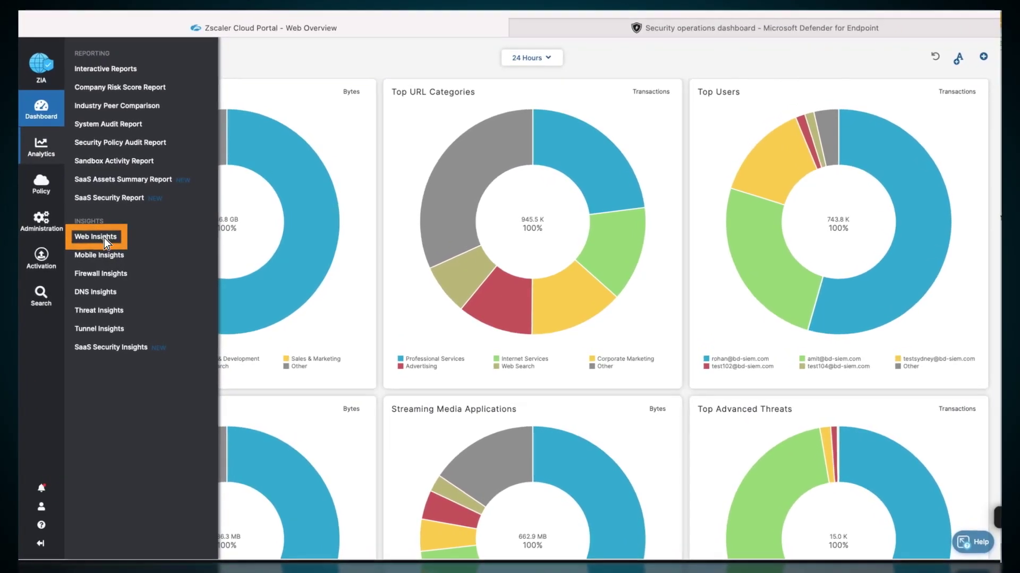
- Open the Web Insights logs limited to the last 15 minutes
{"action": "left_click", "coordinate": [105, 238]}
{"action": "left_click", "coordinate": [129, 44]}
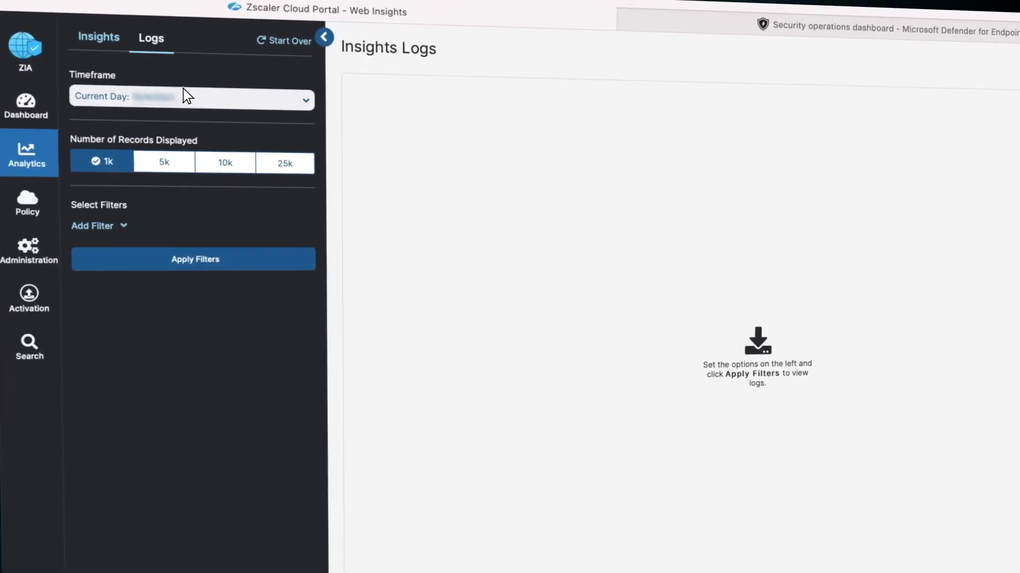
{"action": "left_click", "coordinate": [187, 96]}
{"action": "left_click", "coordinate": [156, 180]}
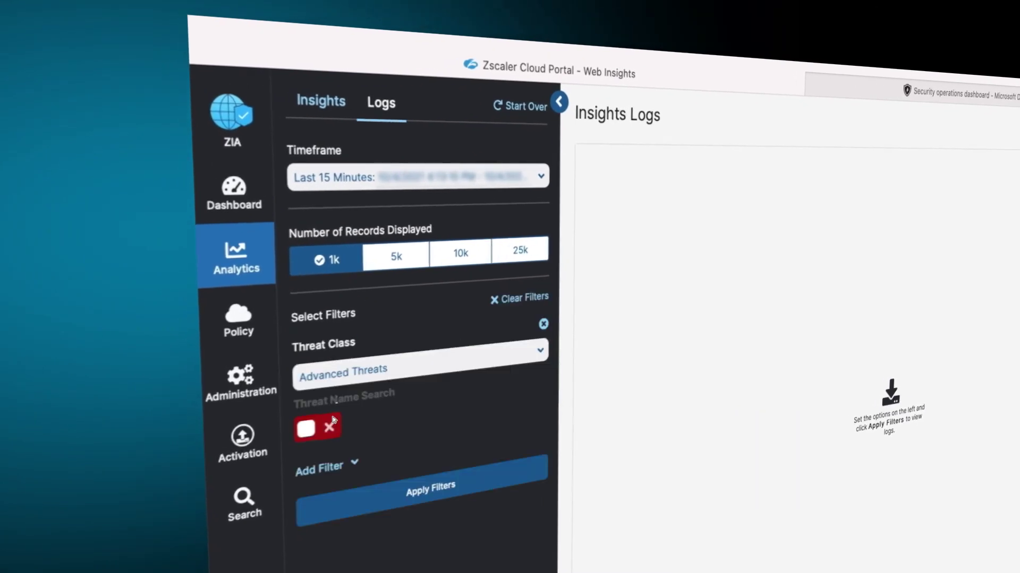
- Filter the logs to the Sandbox threat class, revealing the single Sandbox Malware record
{"action": "left_click", "coordinate": [330, 467]}
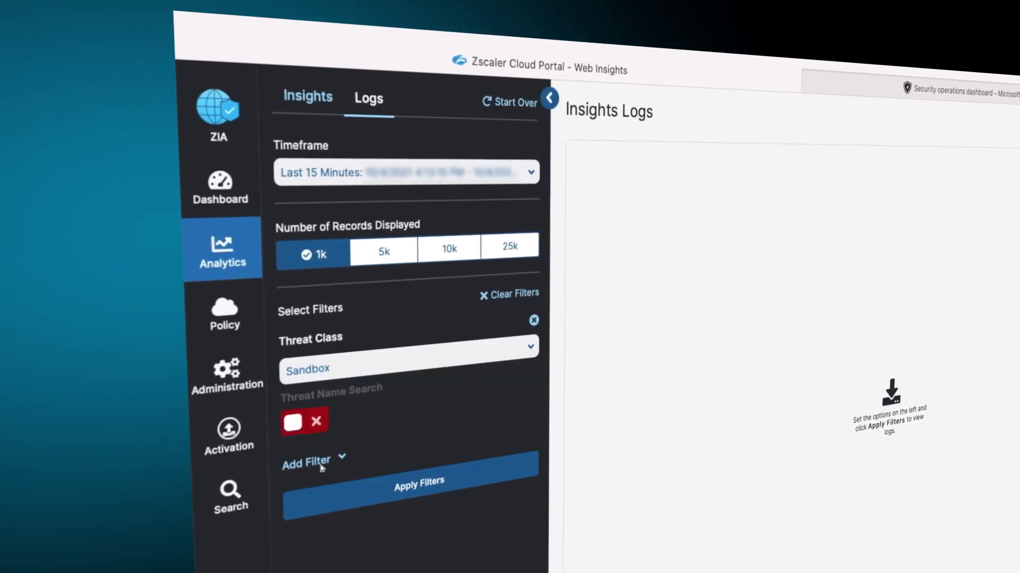
{"action": "left_click", "coordinate": [425, 494]}
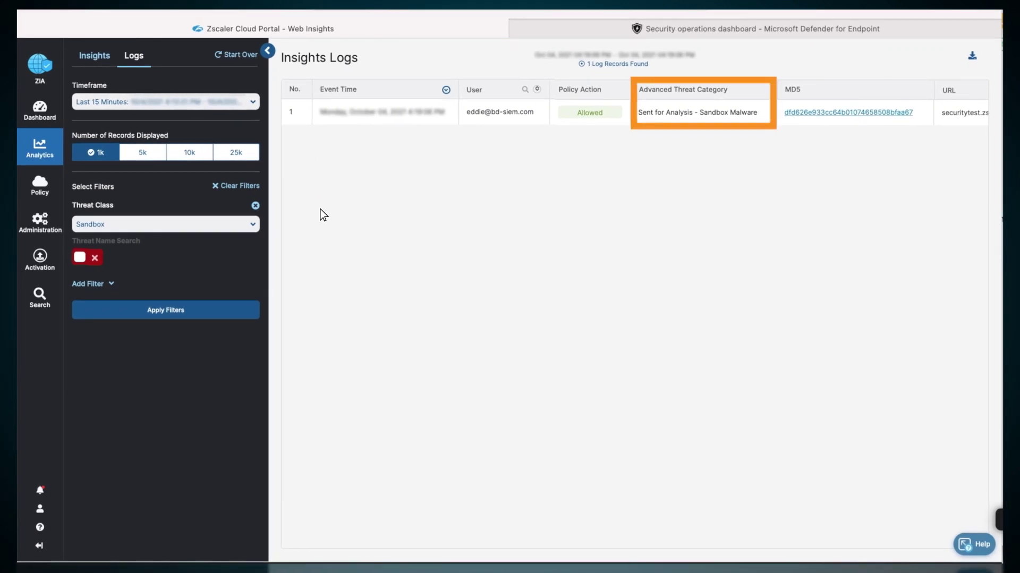
{"action": "scroll", "coordinate": [320, 209], "scroll_direction": "right", "scroll_amount": 5}
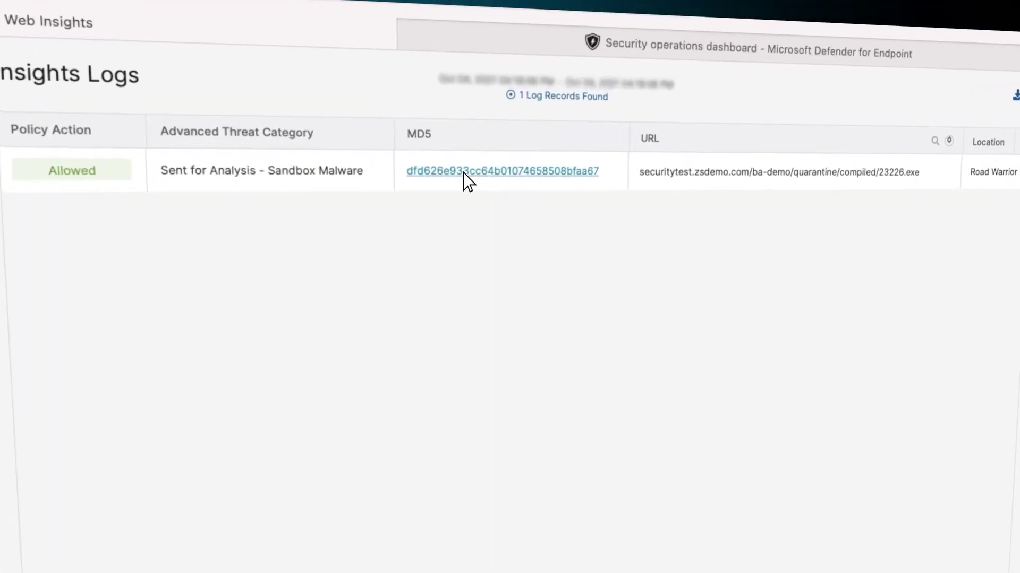
{"action": "left_click", "coordinate": [464, 172]}
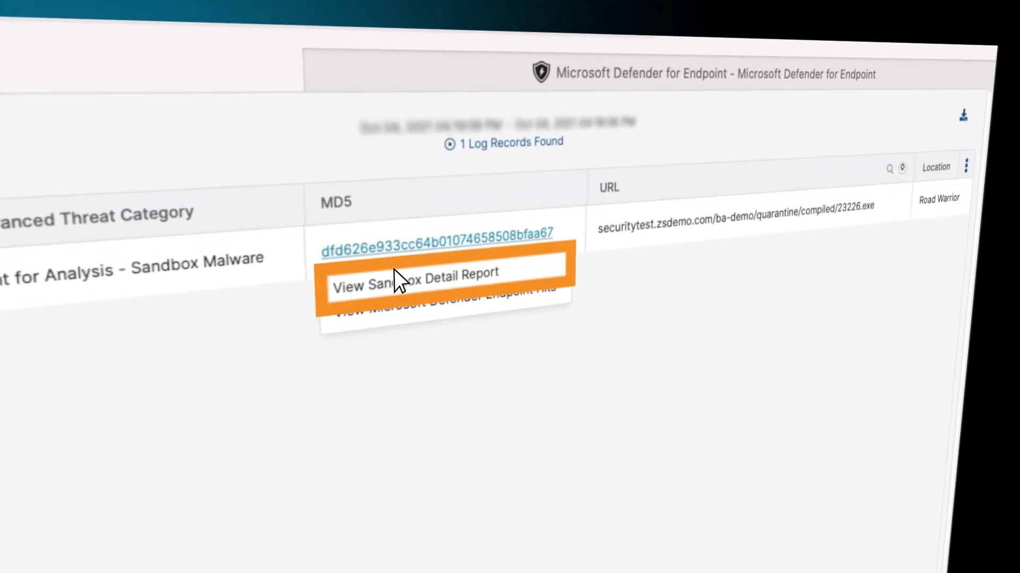
- Review the file's Cloud Sandbox detail report, rated malicious with threat score 94
{"action": "left_click", "coordinate": [393, 271]}
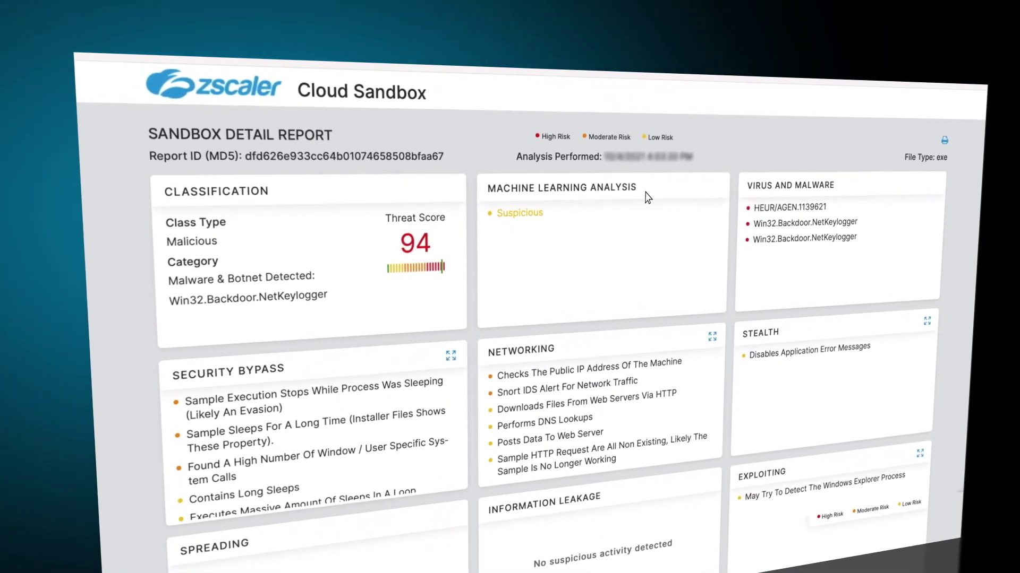
{"action": "scroll", "coordinate": [646, 186], "scroll_direction": "down", "scroll_amount": 10}
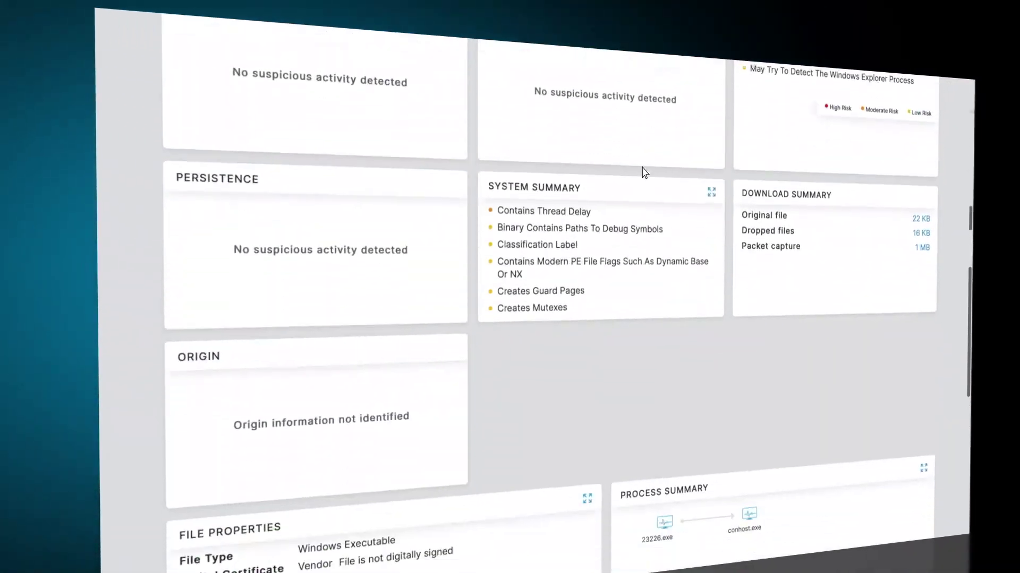
{"action": "scroll", "coordinate": [644, 173], "scroll_direction": "down", "scroll_amount": 5}
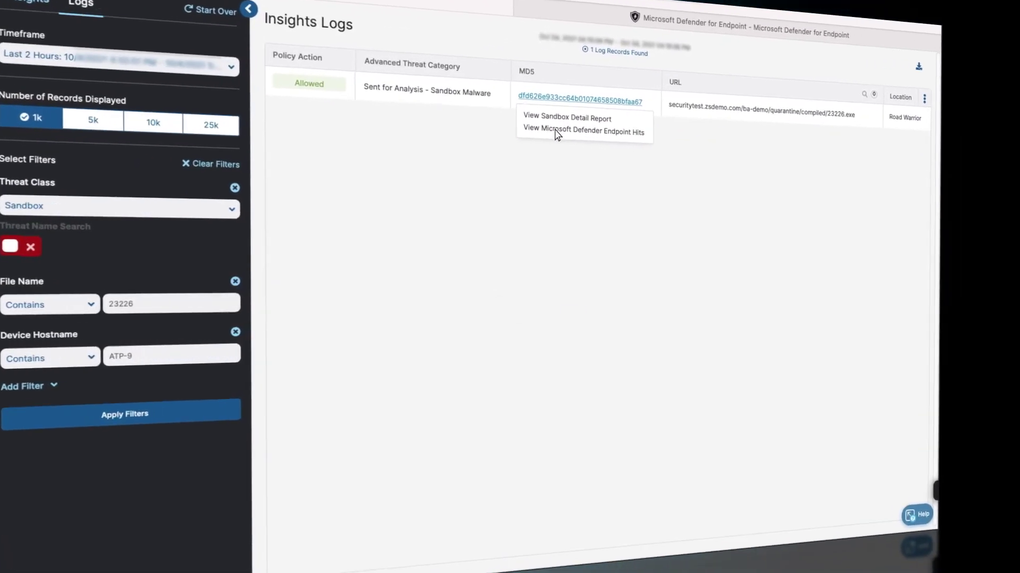
{"action": "left_click", "coordinate": [556, 130]}
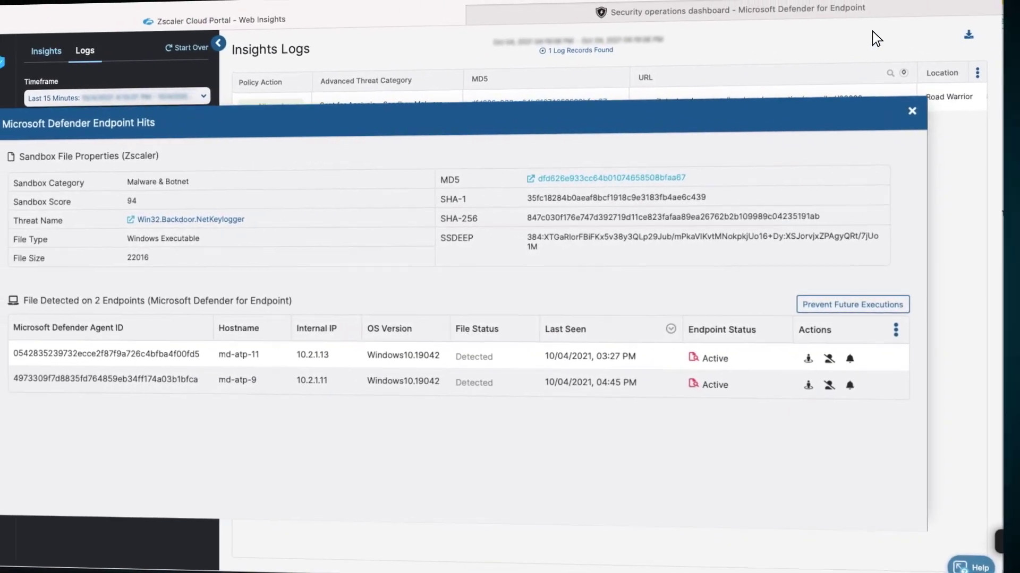
- Switch to the Microsoft Defender Security Center tab
{"action": "left_click", "coordinate": [832, 9]}
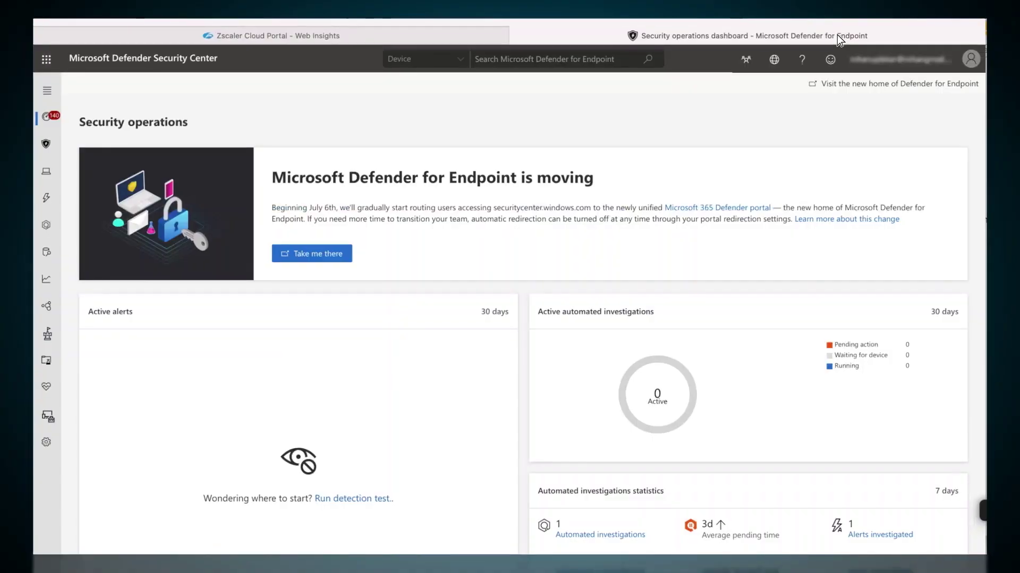
- Confirm the first Zscaler file hash indicator under Settings > Indicators is set to alert and block
{"action": "left_click", "coordinate": [47, 443]}
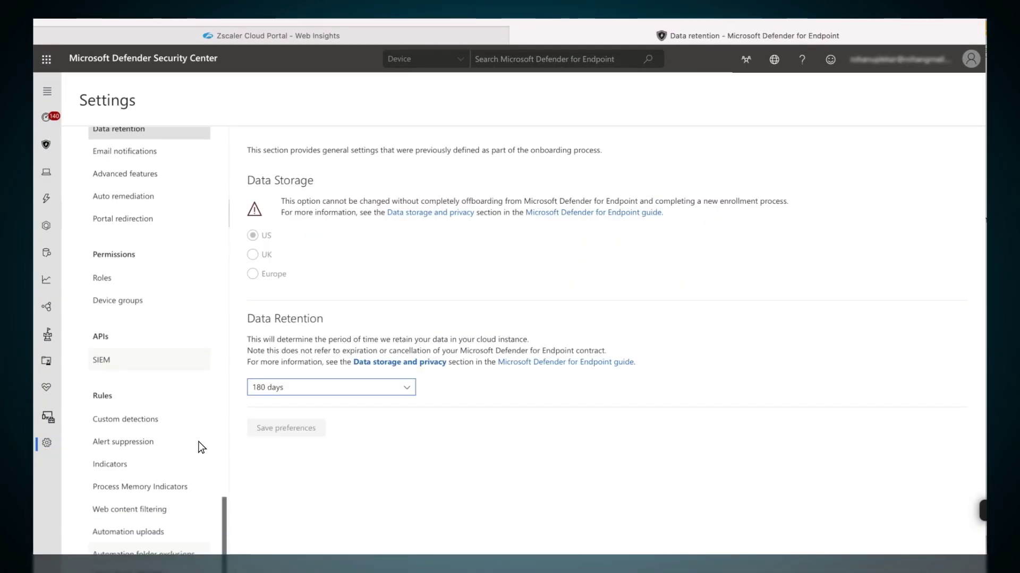
{"action": "left_click", "coordinate": [122, 316]}
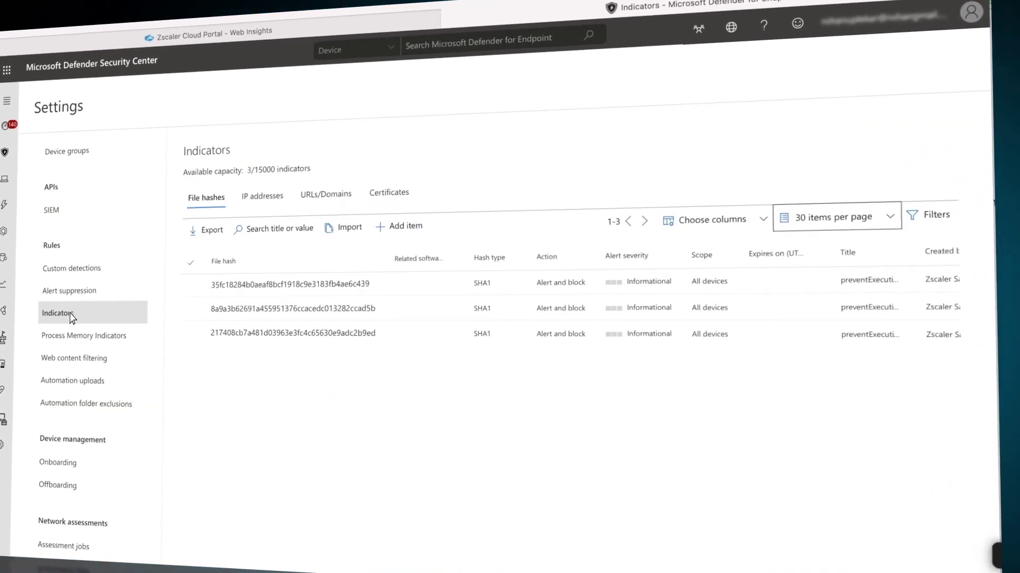
{"action": "left_click", "coordinate": [310, 293]}
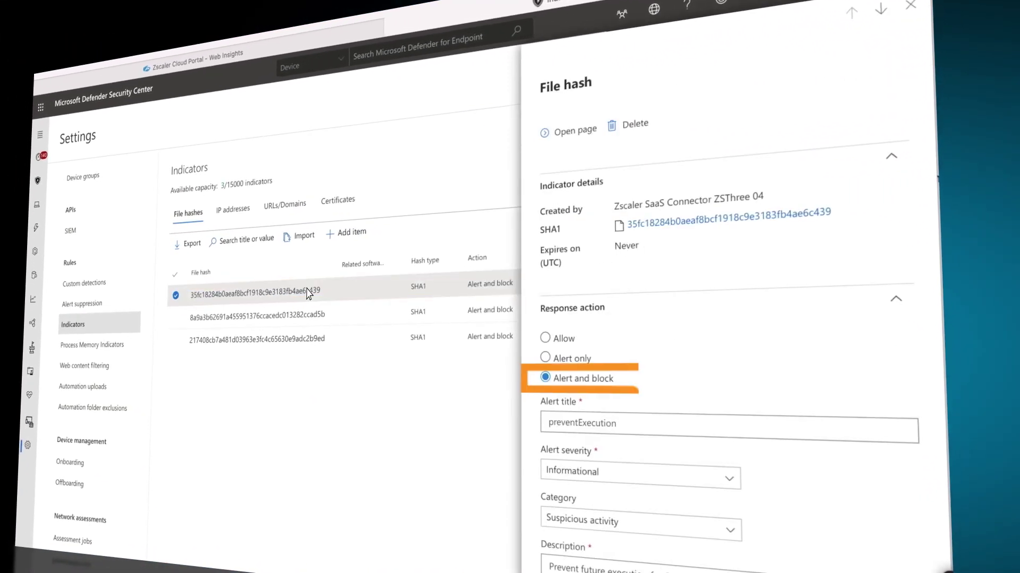
{"action": "scroll", "coordinate": [763, 248], "scroll_direction": "down", "scroll_amount": 5}
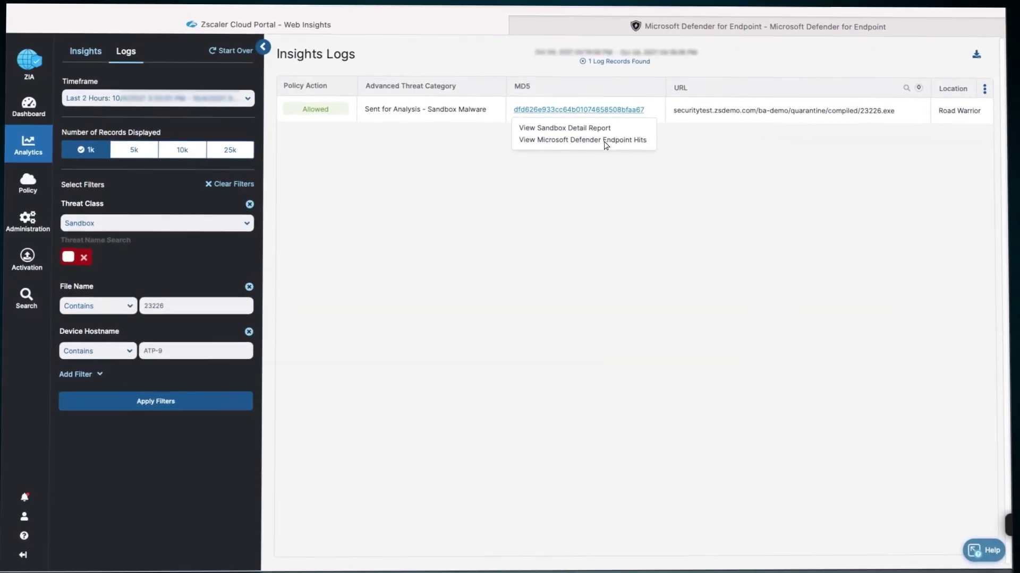
{"action": "left_click", "coordinate": [606, 140]}
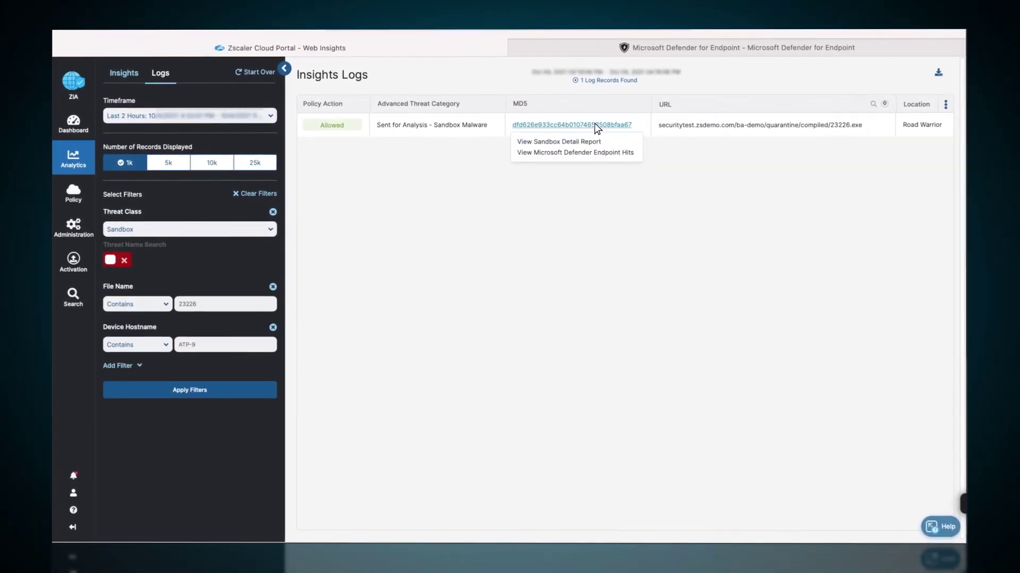
- Show the Microsoft Defender endpoint hits for the 23226 file logged on ATP-9
{"action": "left_click", "coordinate": [596, 152]}
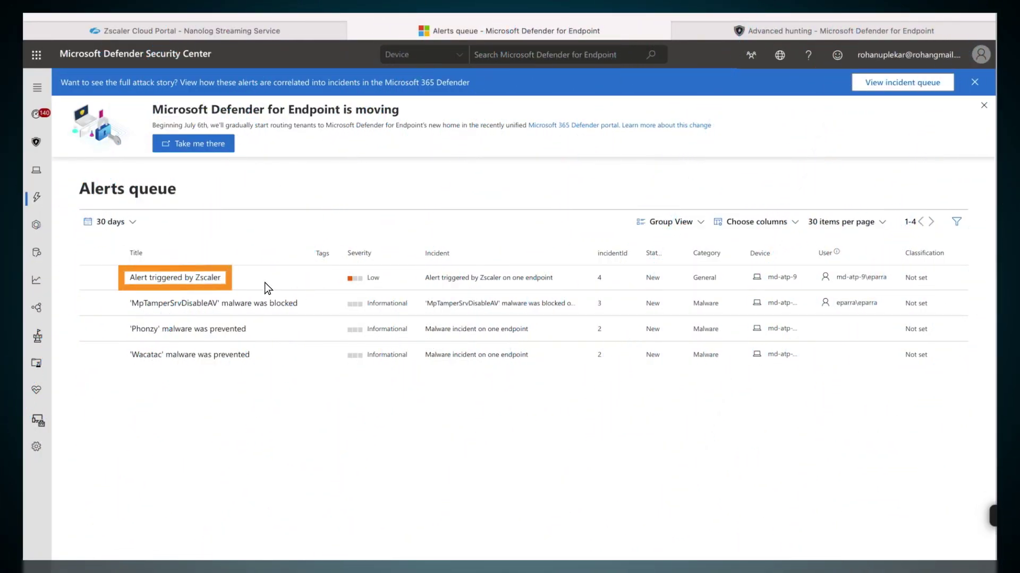
- Inspect the 'Alert triggered by Zscaler' incident details and the 23226.exe process details
{"action": "left_click", "coordinate": [212, 277]}
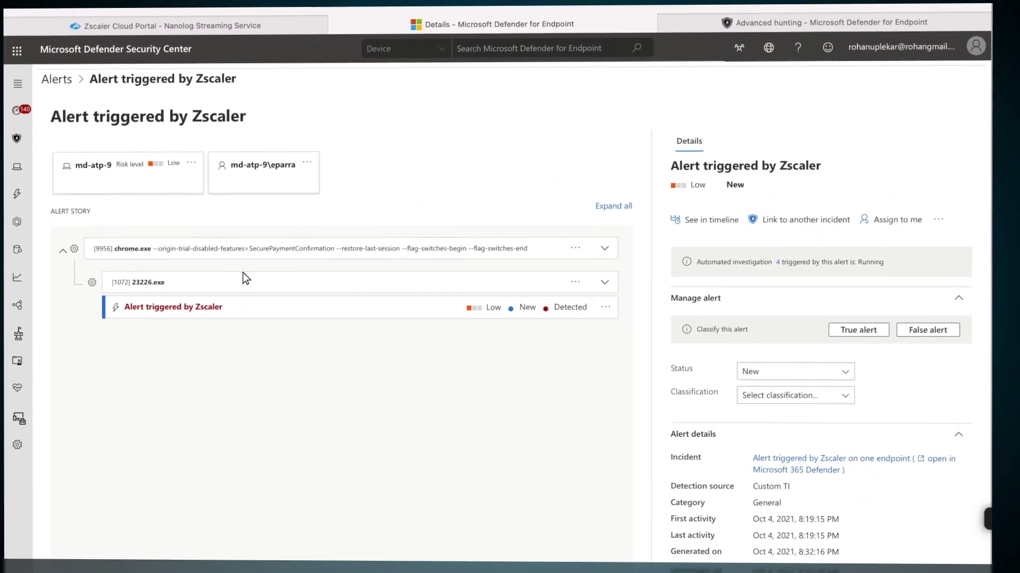
{"action": "scroll", "coordinate": [780, 255], "scroll_direction": "down", "scroll_amount": 5}
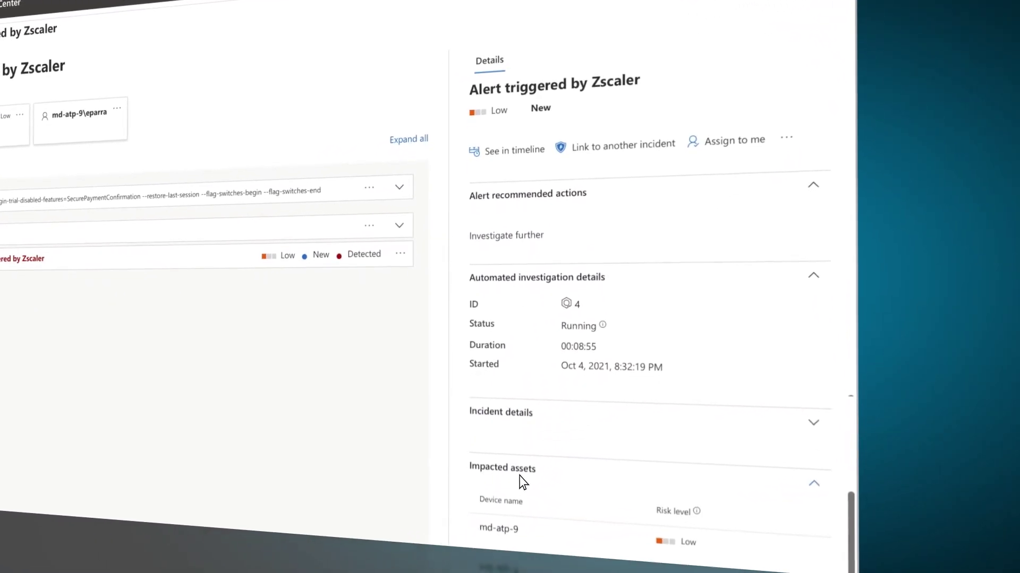
{"action": "left_click", "coordinate": [519, 404]}
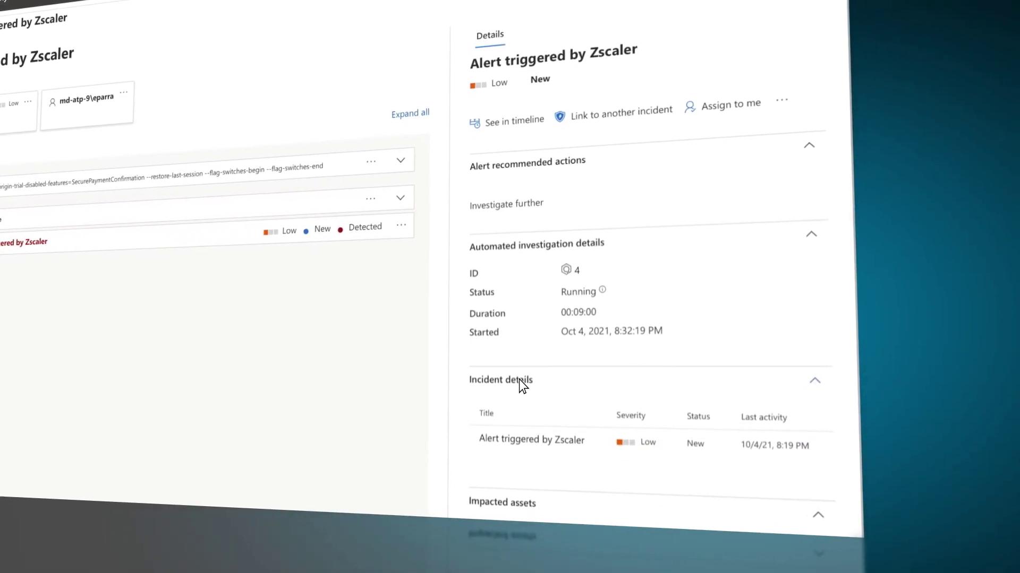
{"action": "left_click", "coordinate": [186, 283]}
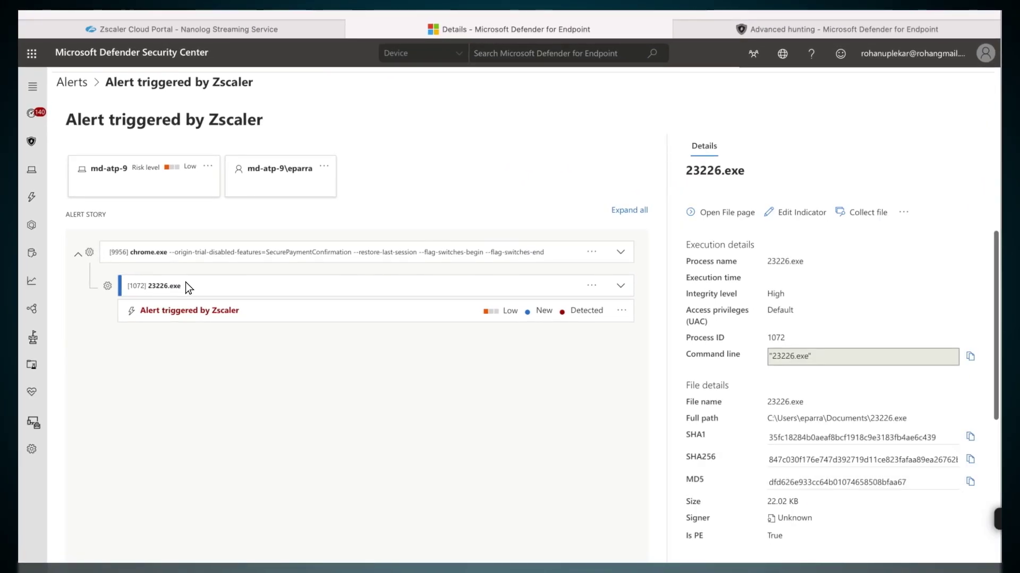
{"action": "left_click", "coordinate": [185, 310]}
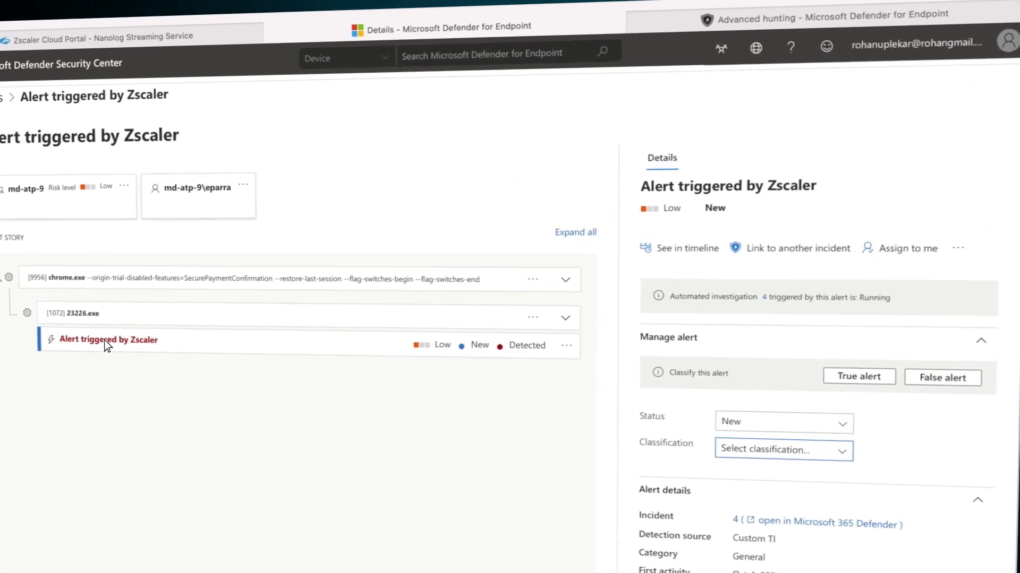
- Review the device timeline, then hunt 23226.exe activity, returning 11 events on md-atp-9
{"action": "left_click", "coordinate": [687, 248]}
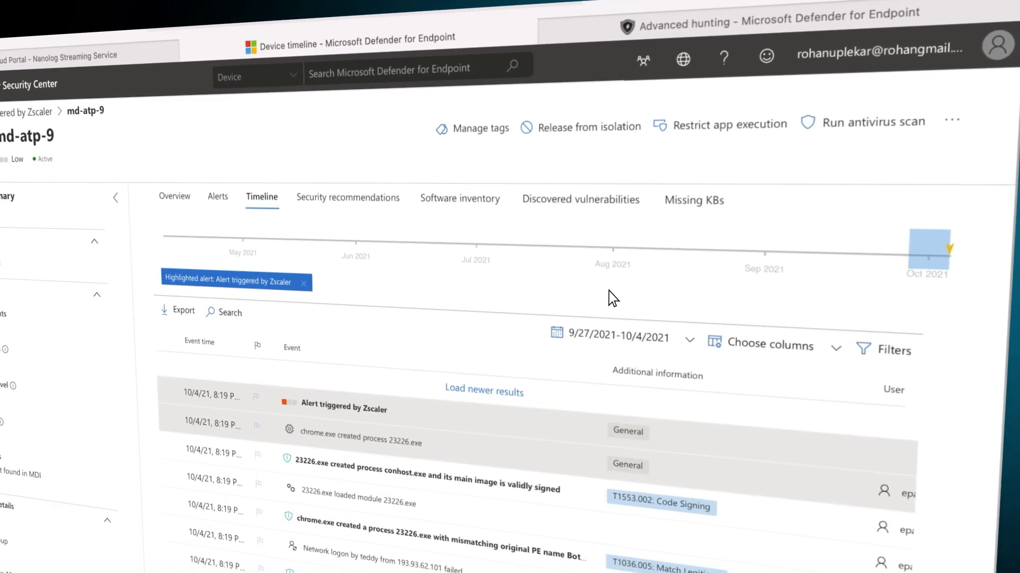
{"action": "scroll", "coordinate": [538, 318], "scroll_direction": "down", "scroll_amount": 5}
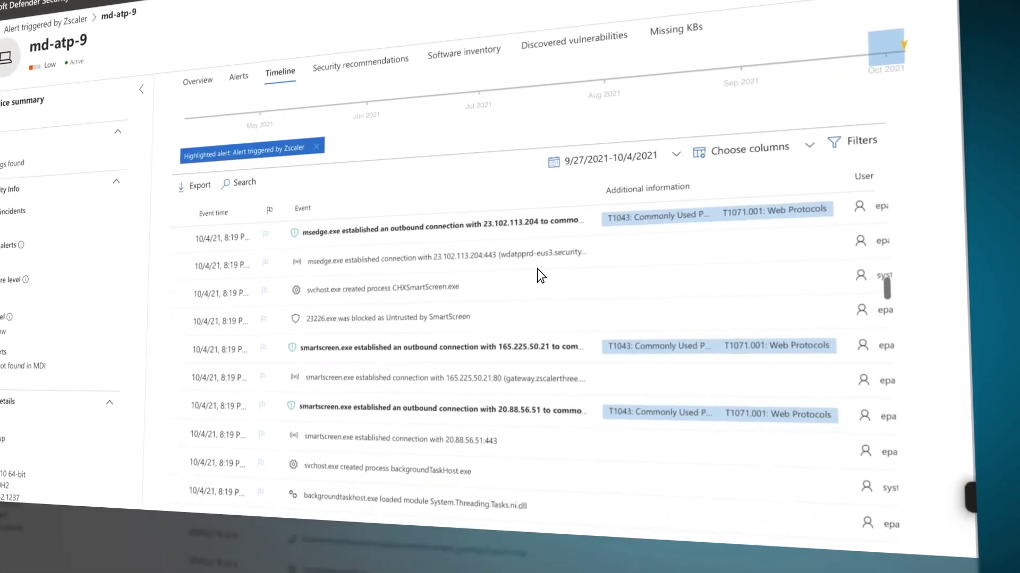
{"action": "scroll", "coordinate": [537, 268], "scroll_direction": "down", "scroll_amount": 2}
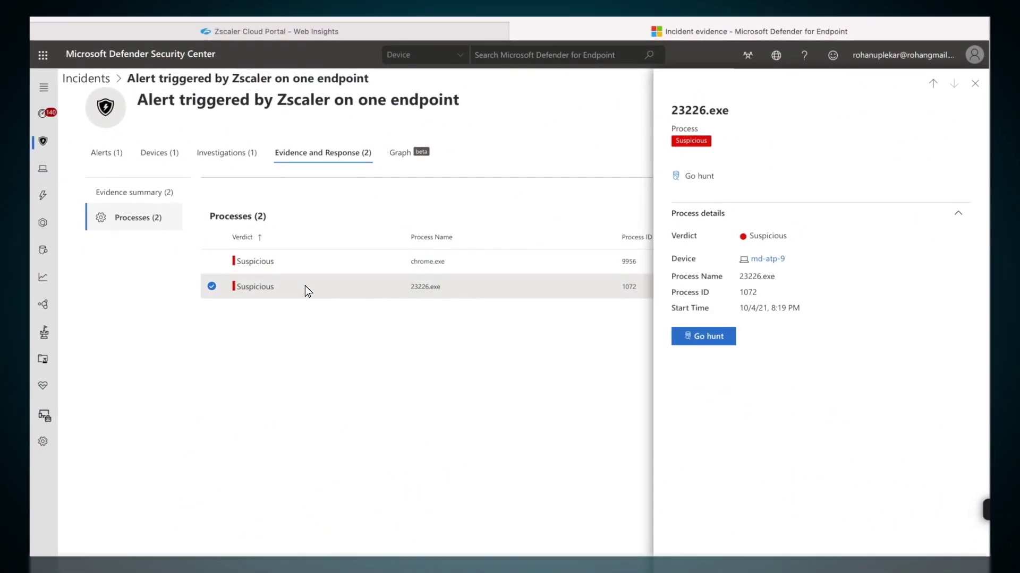
{"action": "left_click", "coordinate": [708, 338]}
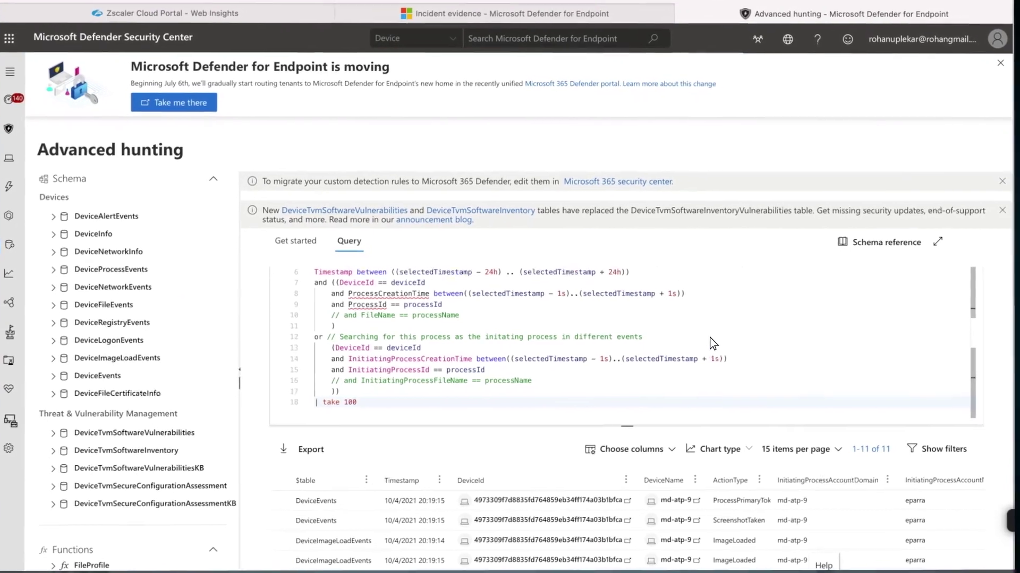
{"action": "scroll", "coordinate": [713, 344], "scroll_direction": "down", "scroll_amount": 2}
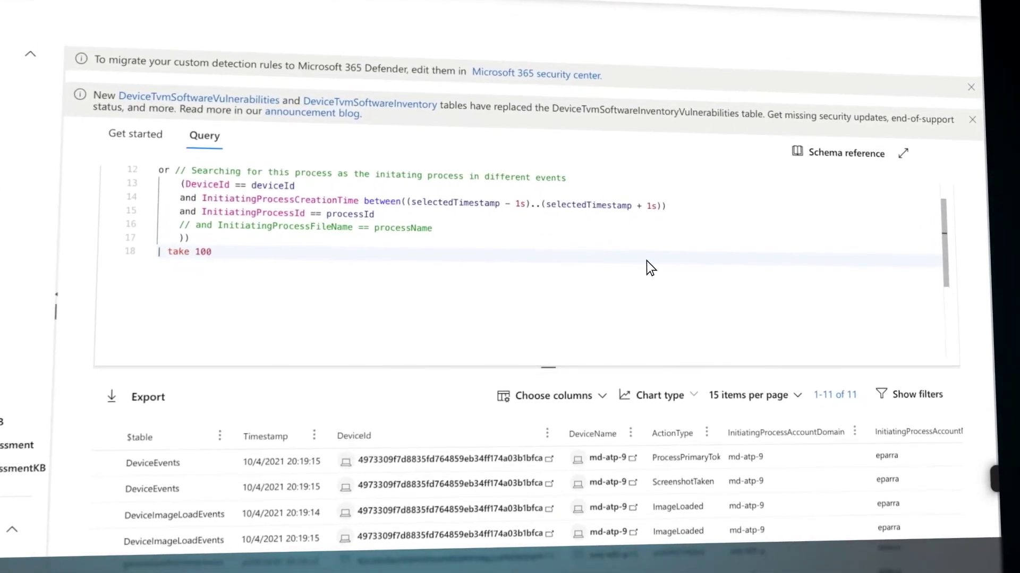